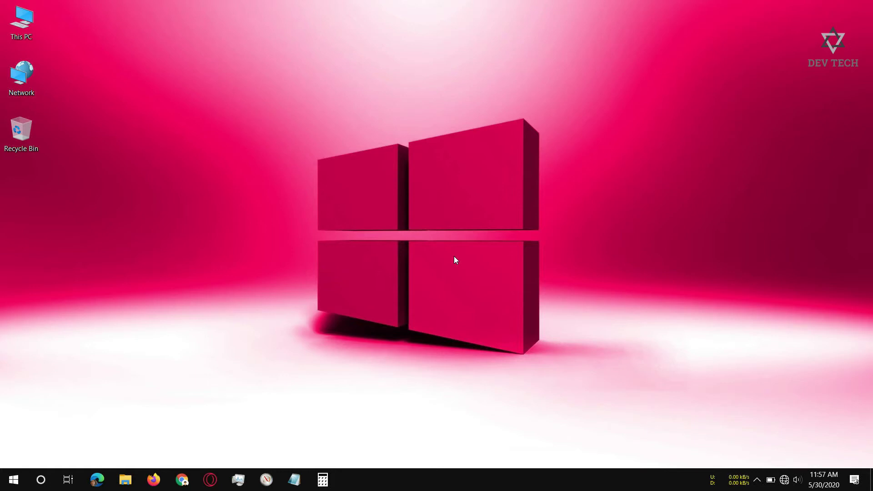
Check the Game bar page in Windows Gaming settings, then close Settings.
key("super")
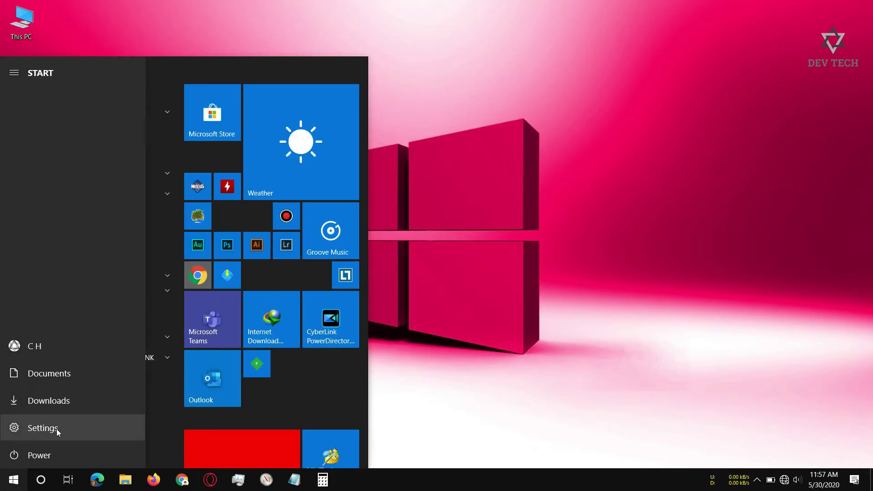
left_click(58, 432)
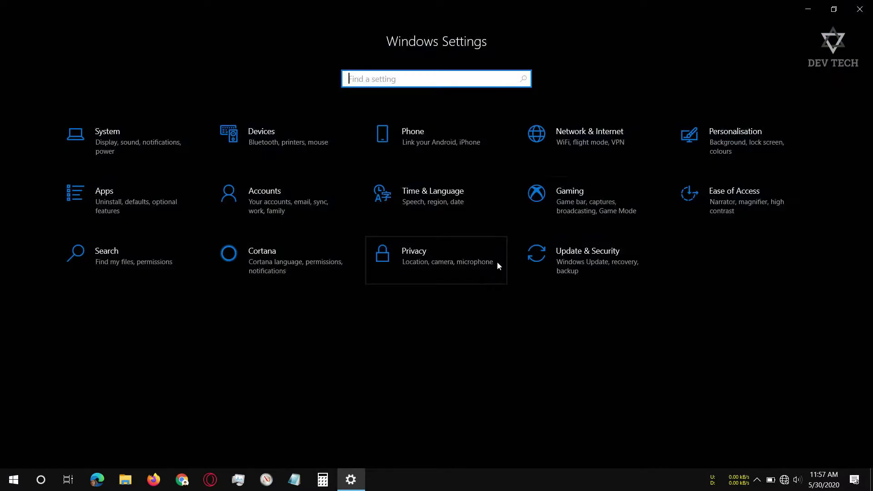
left_click(584, 211)
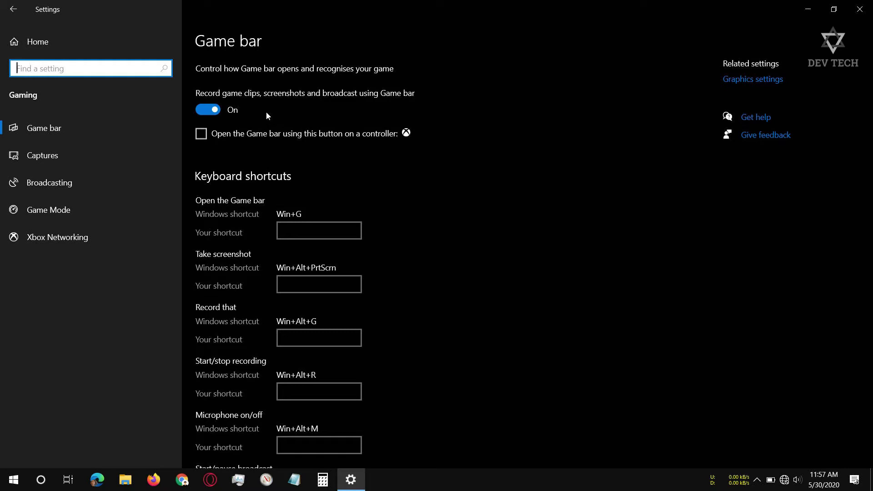
left_click(859, 9)
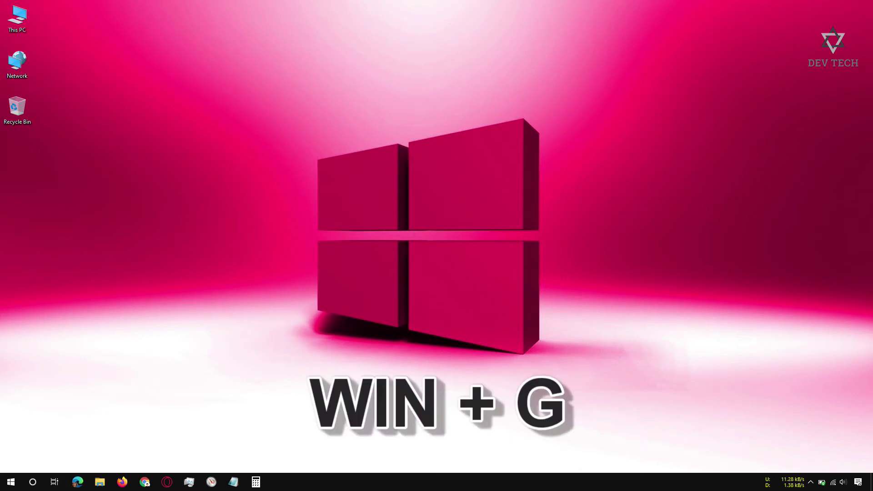
Try a Game Bar desktop recording, which is unavailable, then launch Opera GX instead.
key("super+g")
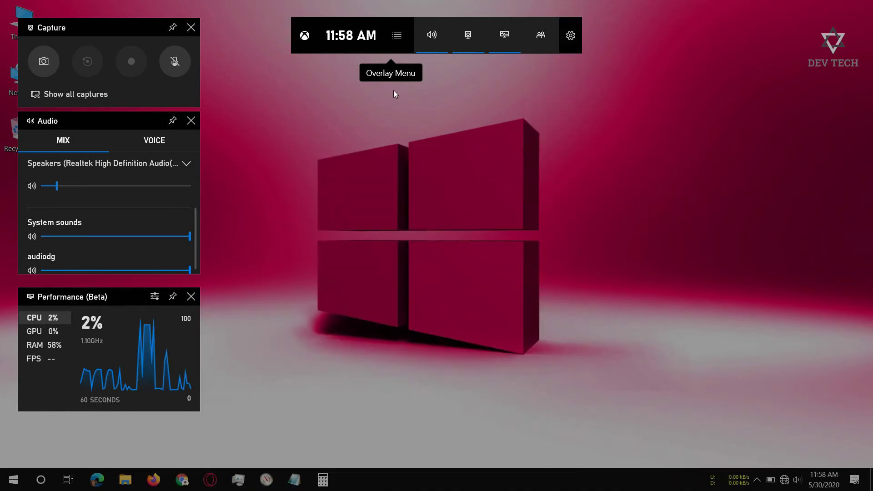
left_click(142, 70)
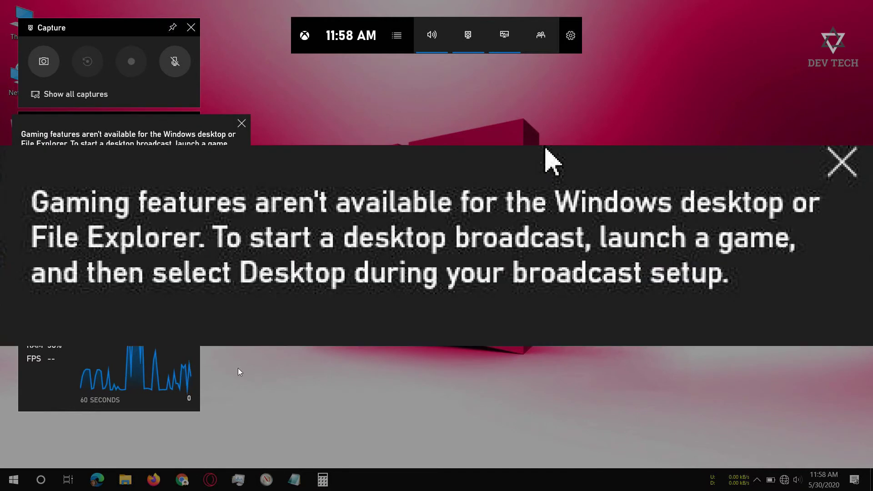
left_click(209, 479)
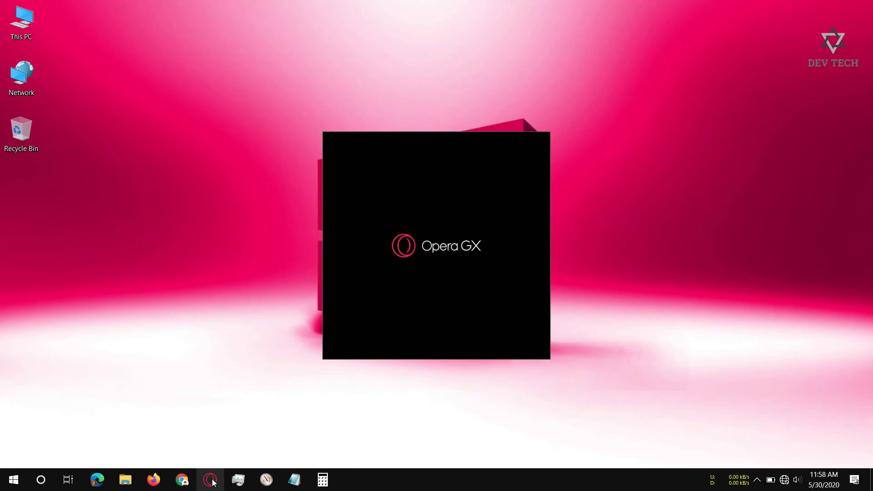
Record a brief Game Bar clip of Opera GX's Speed Dial with Win+Alt+R, then stop it.
key("super+g")
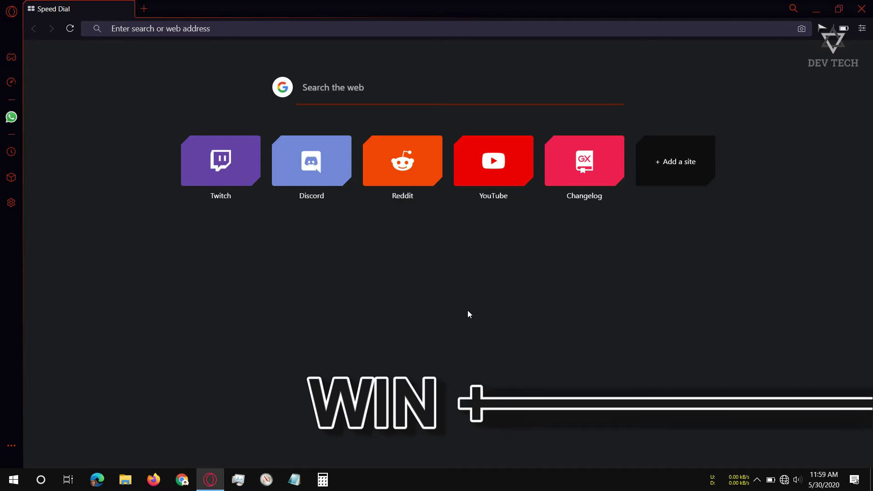
key("super+alt+r")
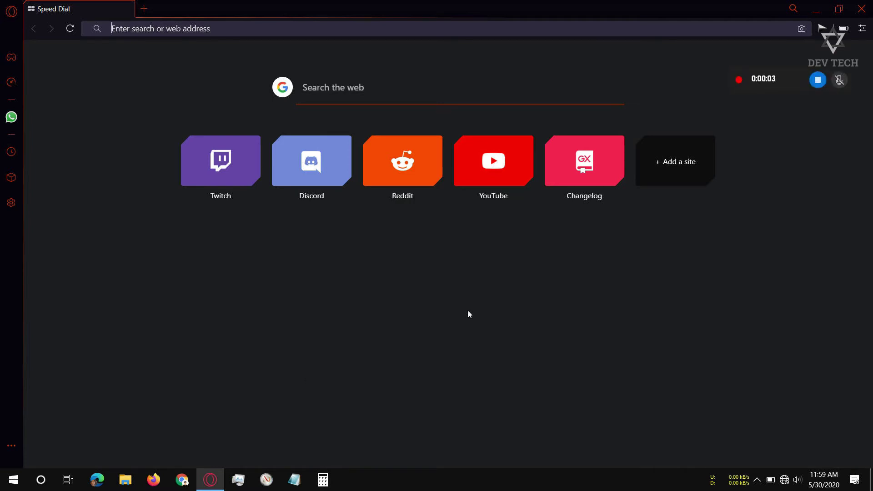
left_click(813, 81)
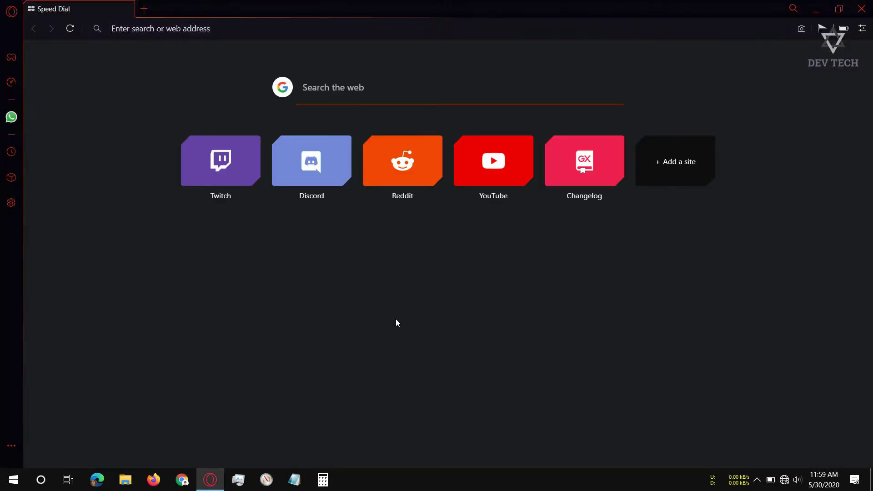
Bring up Game Bar over Opera GX and try saving the last 30 seconds.
key("super+g")
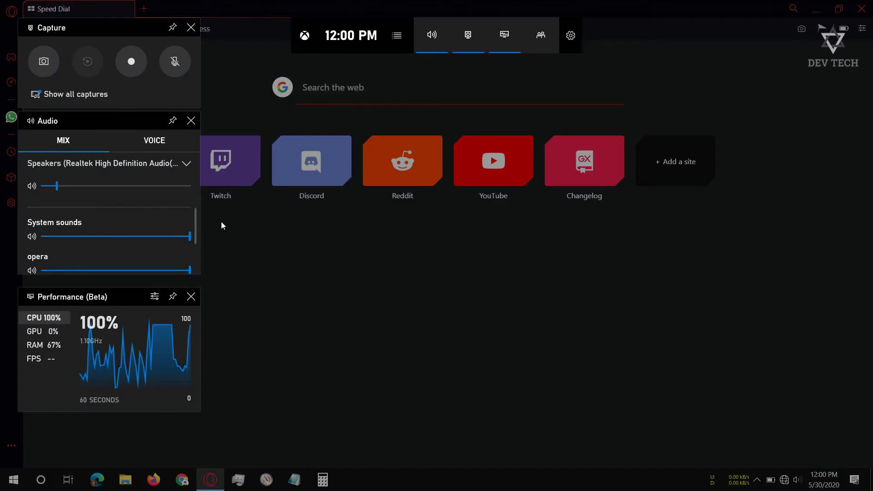
left_click(88, 64)
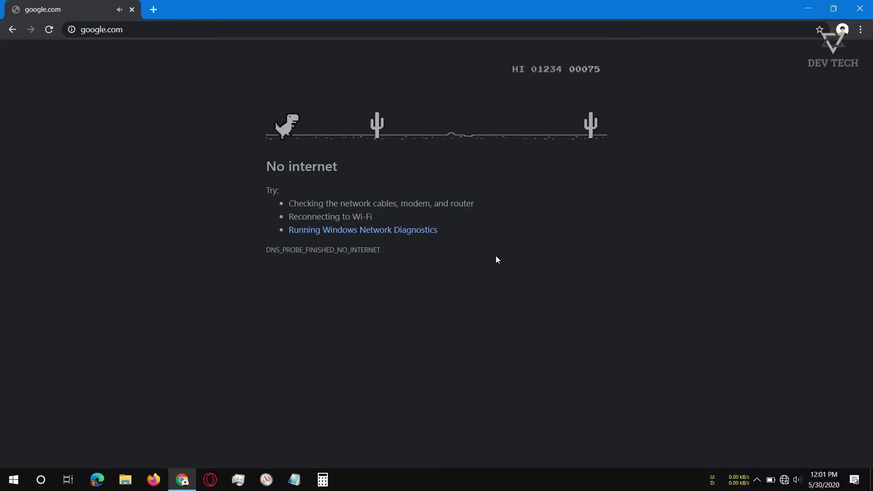
Jump the dinosaur over cacti and pterodactyls until the score passes 600.
key("space")
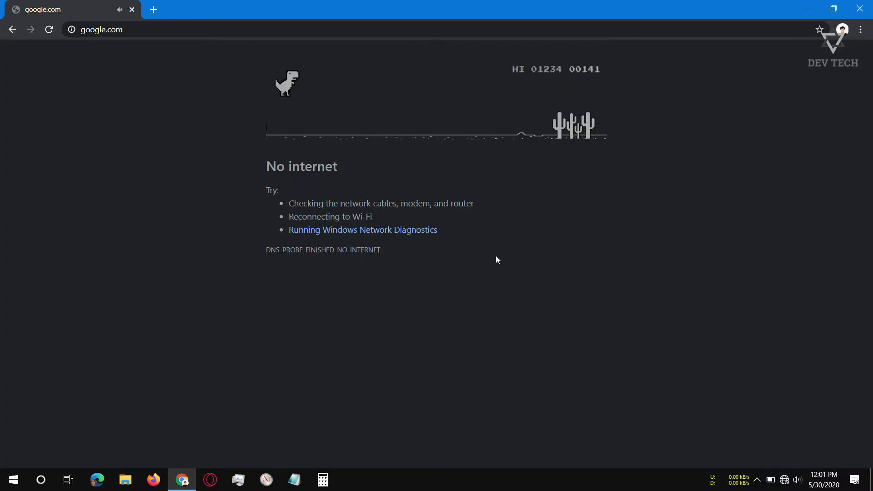
key("space")
key("space")
key("space")
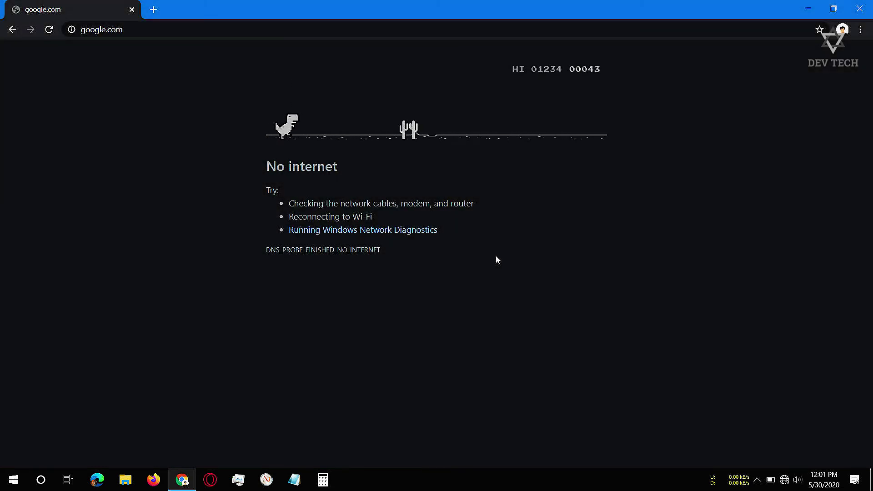
key("space")
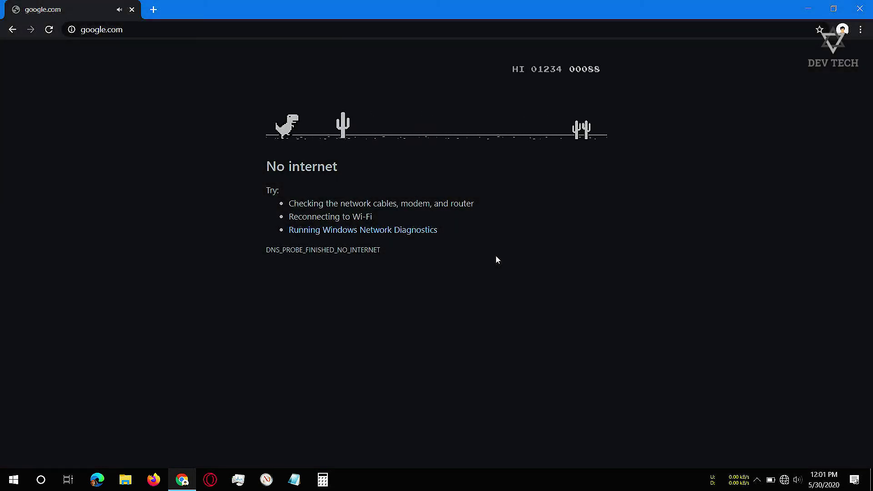
key("space")
key("space")
key("space")
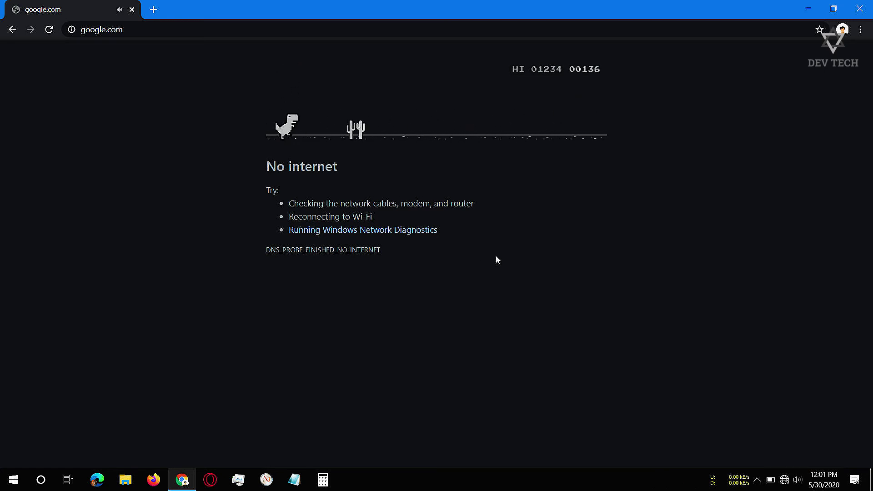
key("space")
key("space")
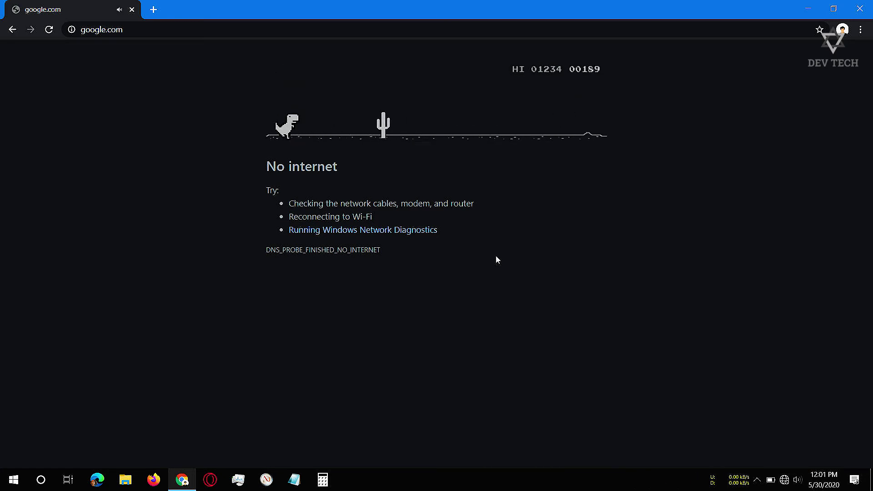
key("space")
key("space")
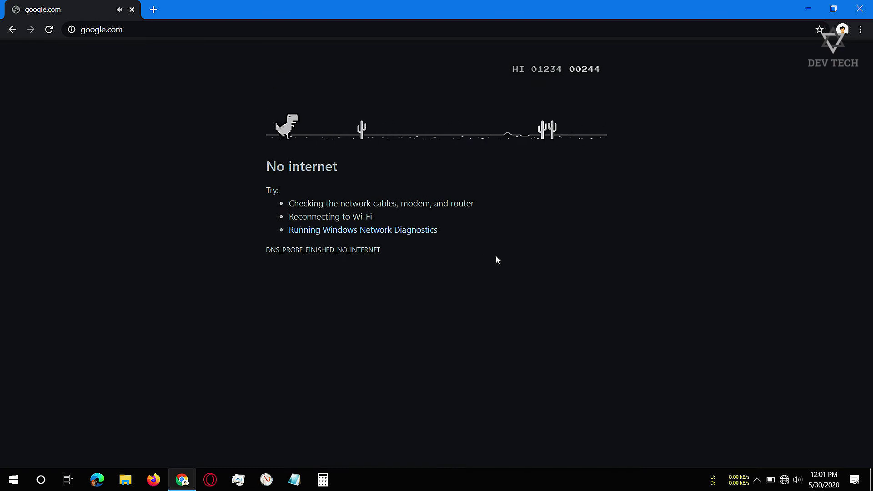
key("space")
key("space")
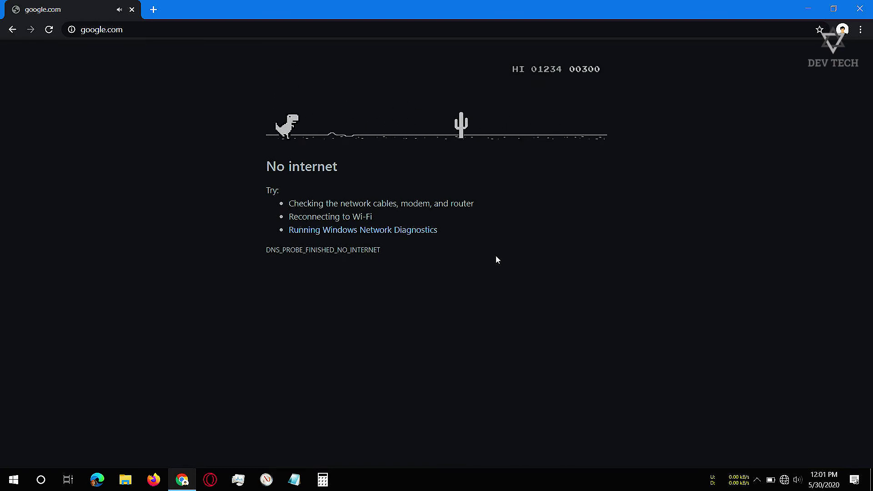
key("space")
key("space")
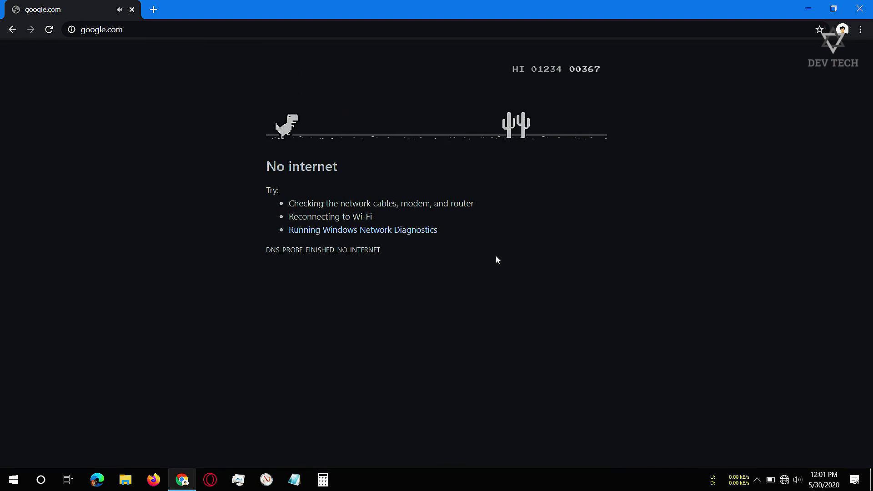
key("space")
key("space")
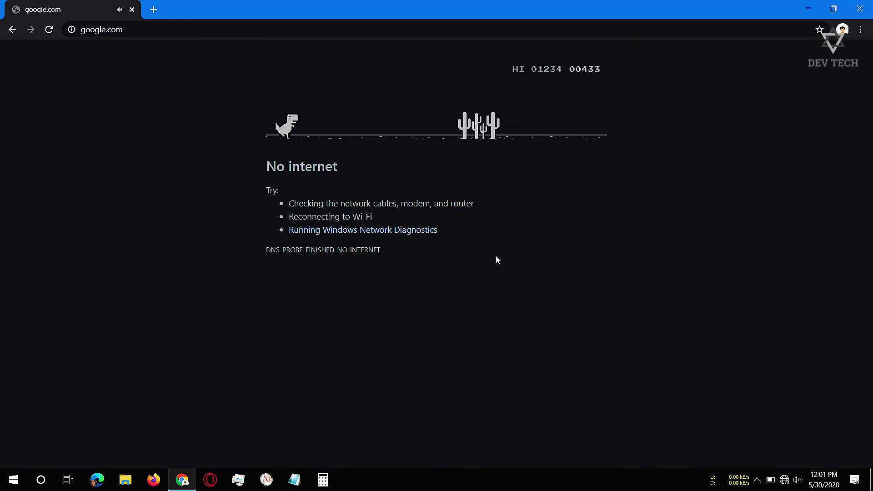
key("space")
key("space")
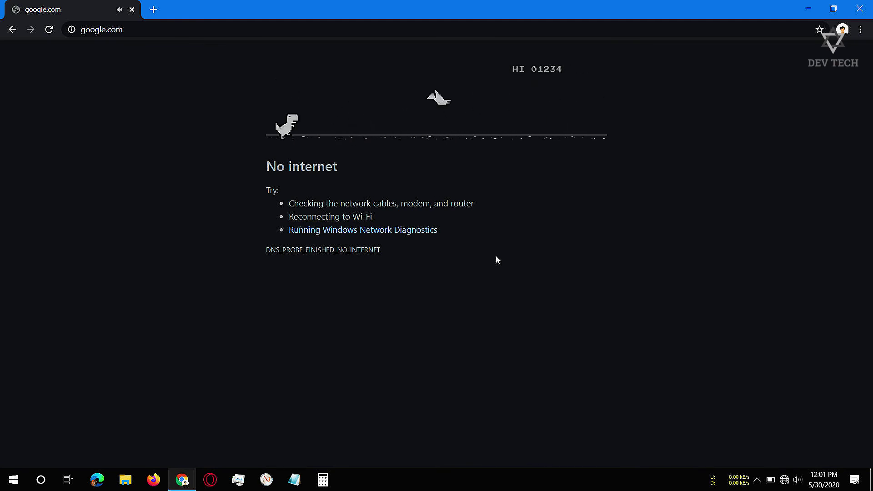
key("space")
key("space")
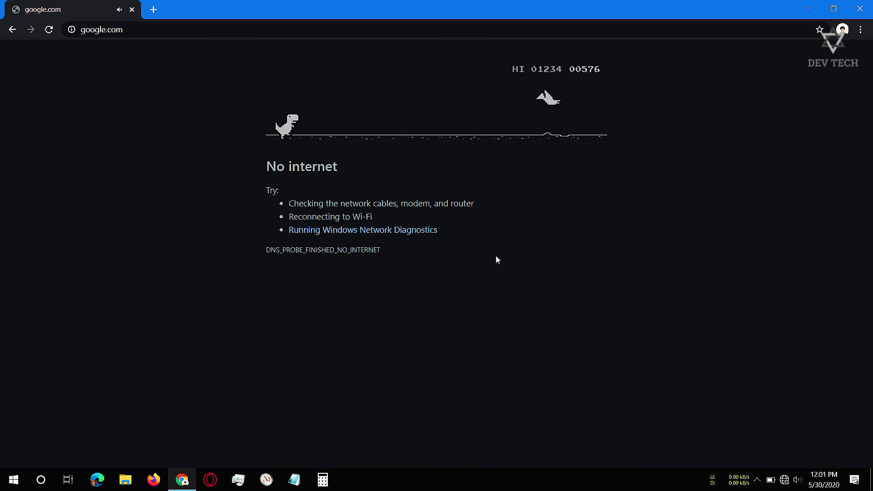
key("space")
key("space")
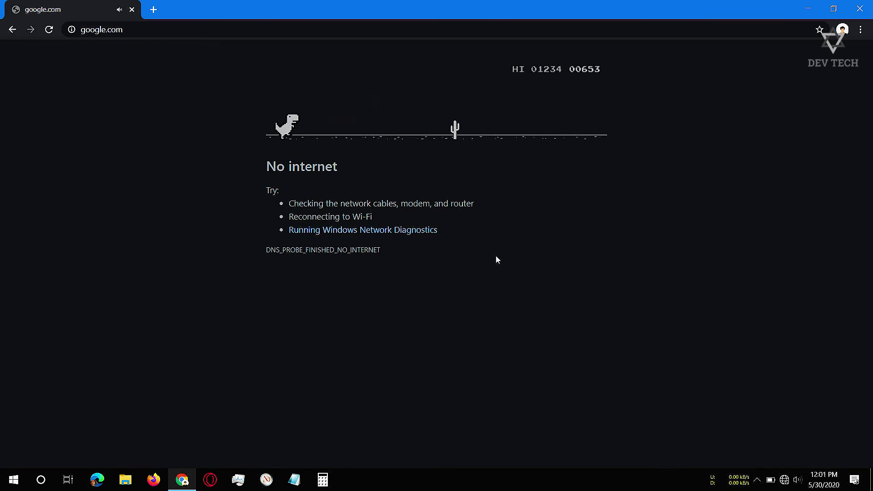
key("space")
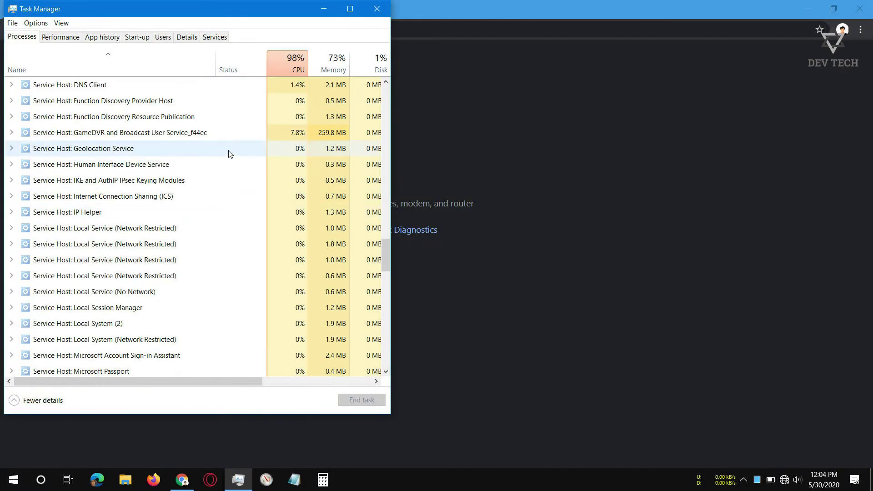
Select the GameDVR and Broadcast User Service host, widen Name, maximize, and expand its row.
left_click(224, 136)
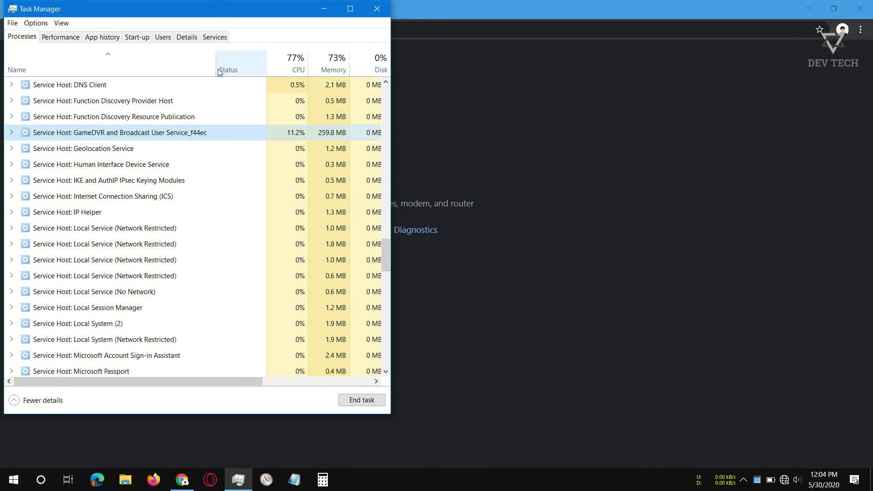
mouse_move(216, 70)
left_mouse_down()
mouse_move(257, 69)
mouse_move(236, 69)
left_mouse_up()
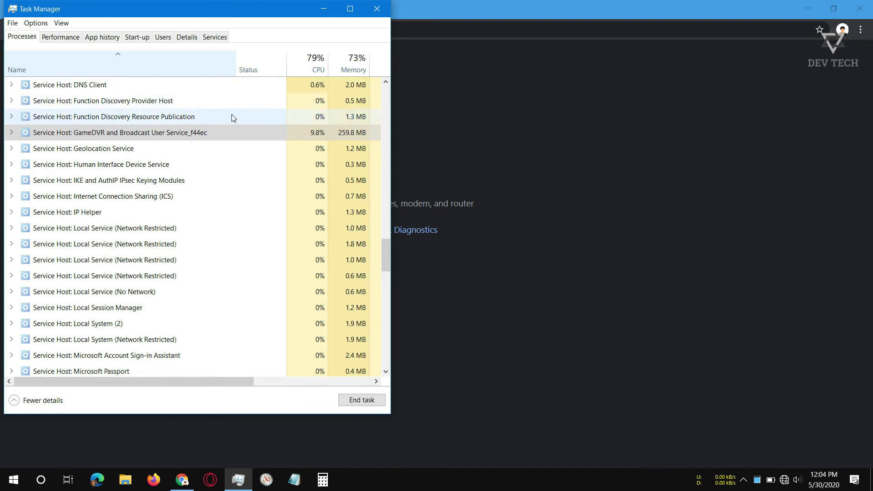
scroll(218, 134, "down", 1)
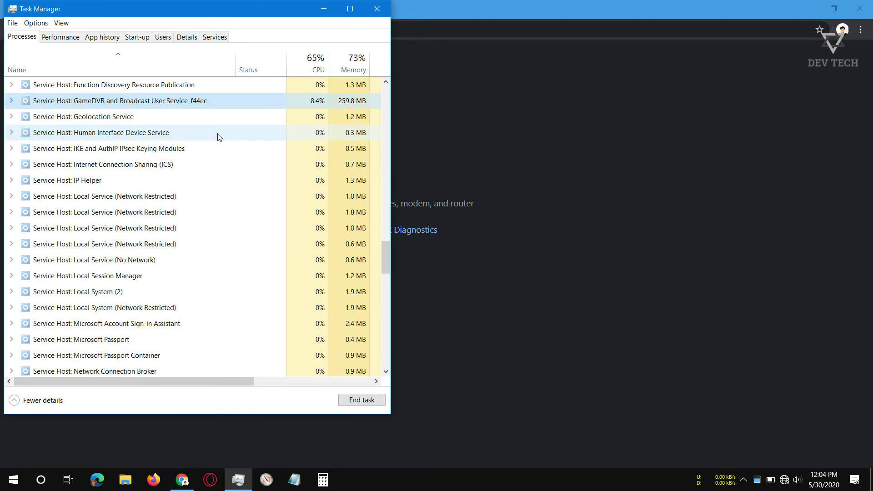
scroll(269, 167, "up", 1)
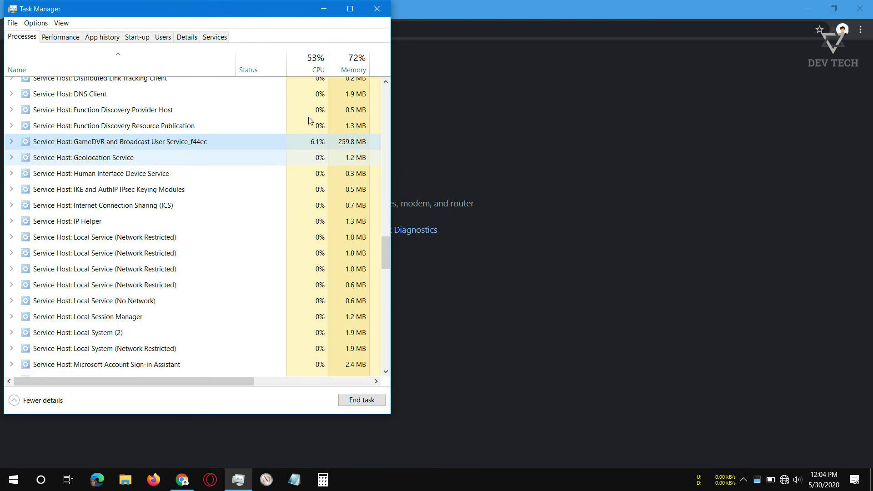
left_click(350, 9)
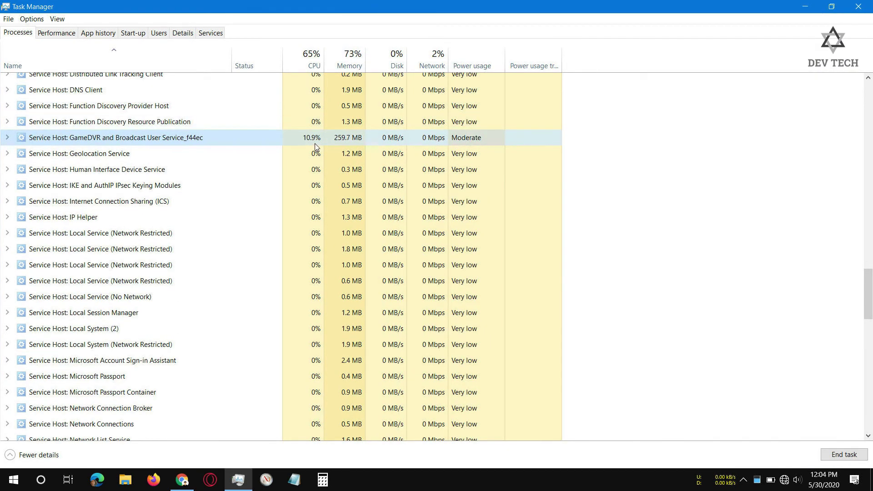
left_click(7, 139)
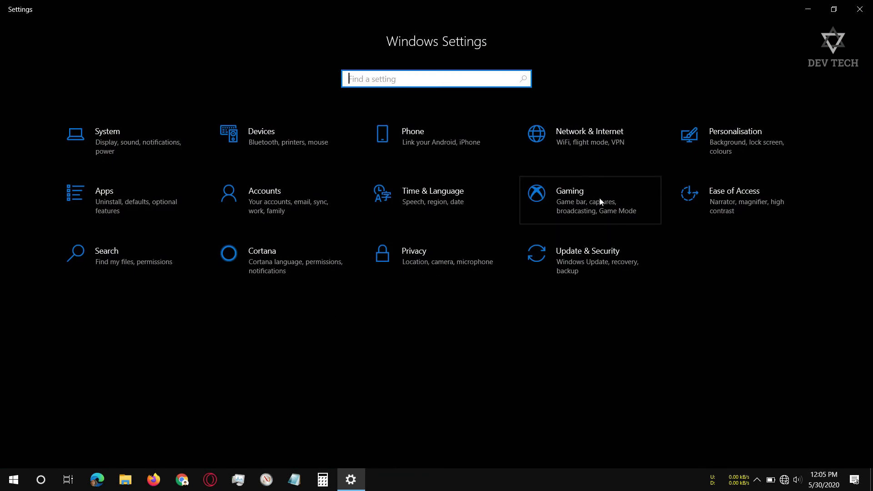
Switch 'Record game clips, screenshots and broadcast' to Off under Gaming > Game bar, then close Settings.
left_click(600, 198)
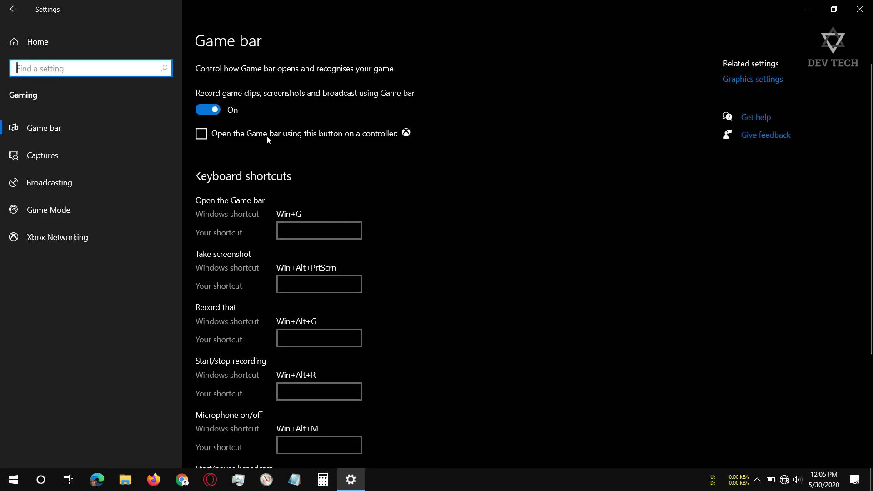
left_click(212, 112)
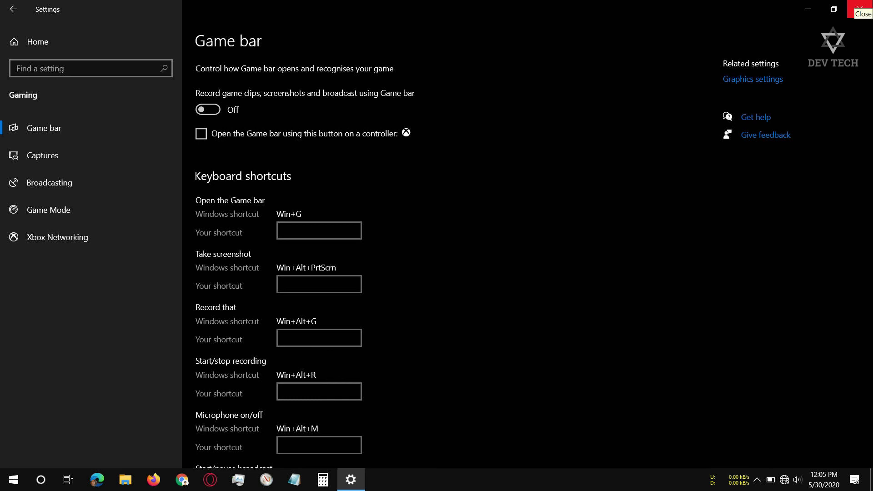
left_click(859, 7)
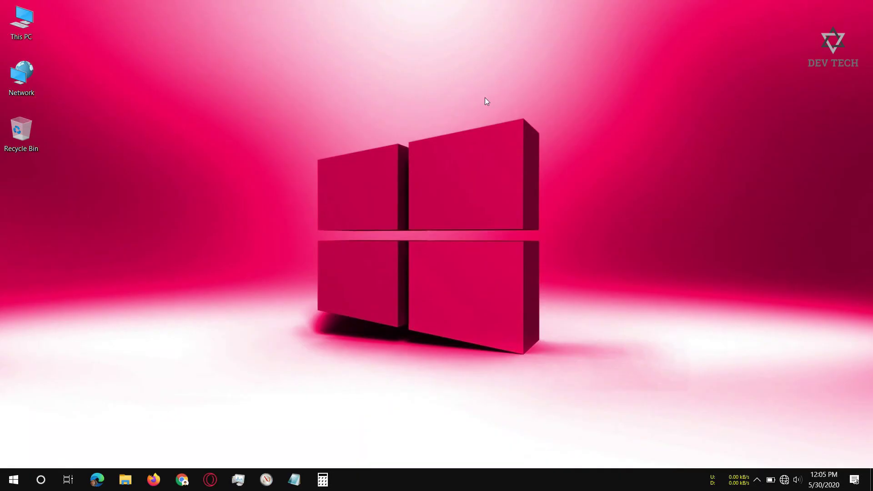